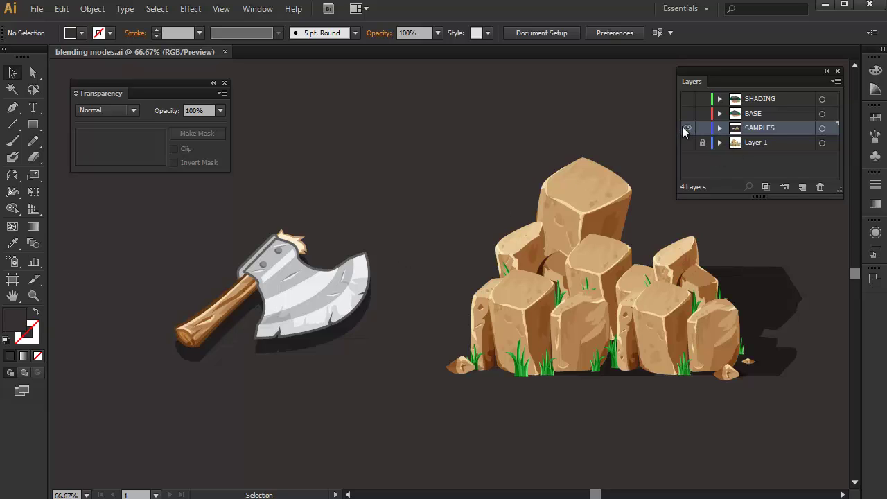
Hide the SAMPLES layer and show the BASE and SHADING layers to compare the rock artwork without and with shading
click(685, 129)
click(687, 113)
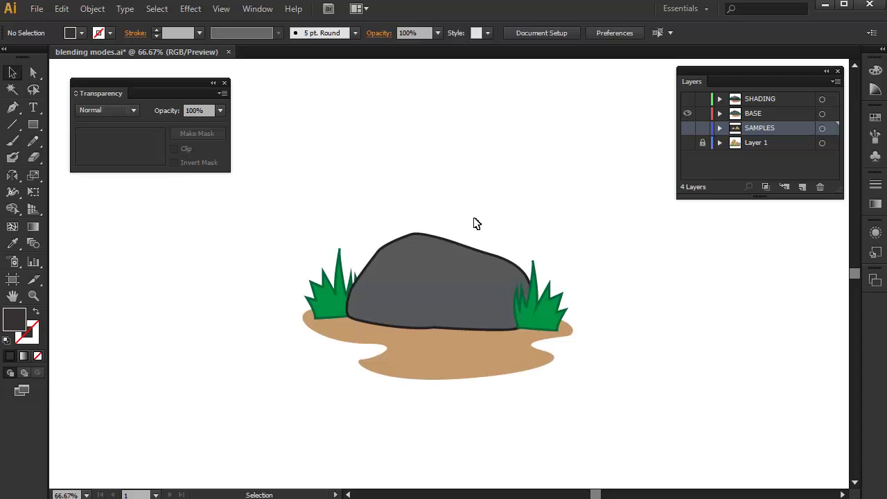
mouse_move(442, 223)
mouse_down()
mouse_move(457, 198)
mouse_move(451, 211)
mouse_up()
scroll(463, 220, up, 1)
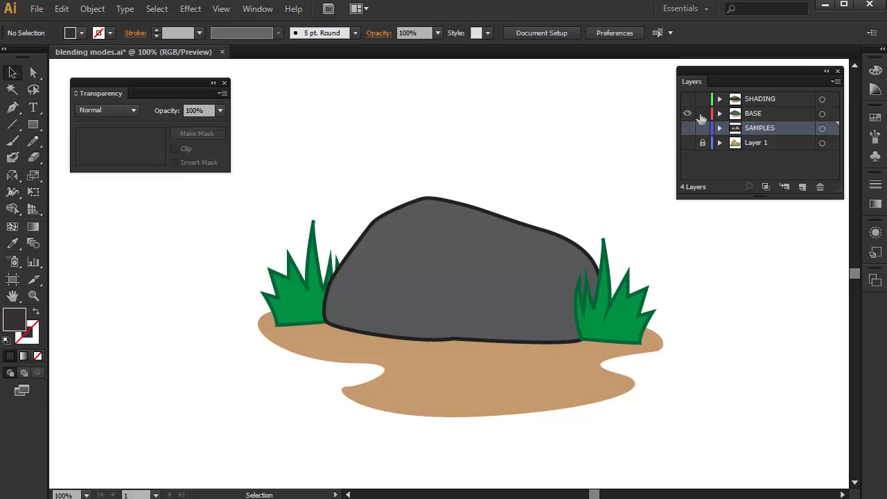
drag(688, 99, 687, 113)
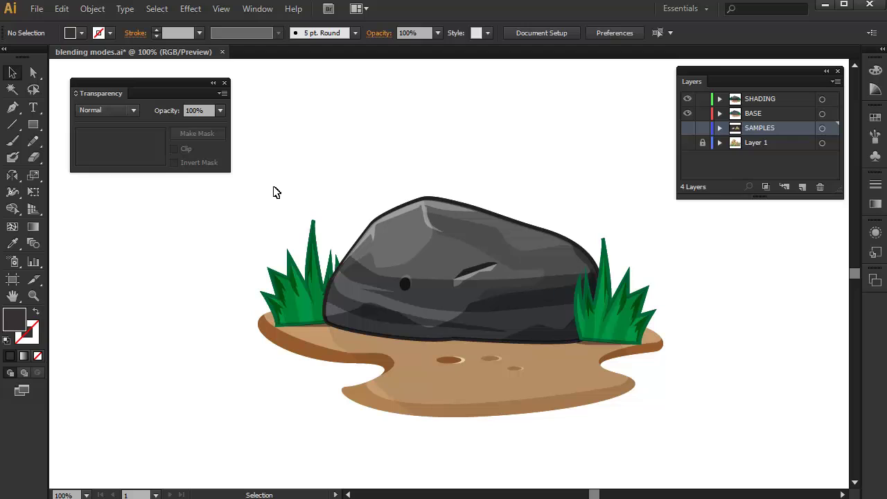
click(91, 110)
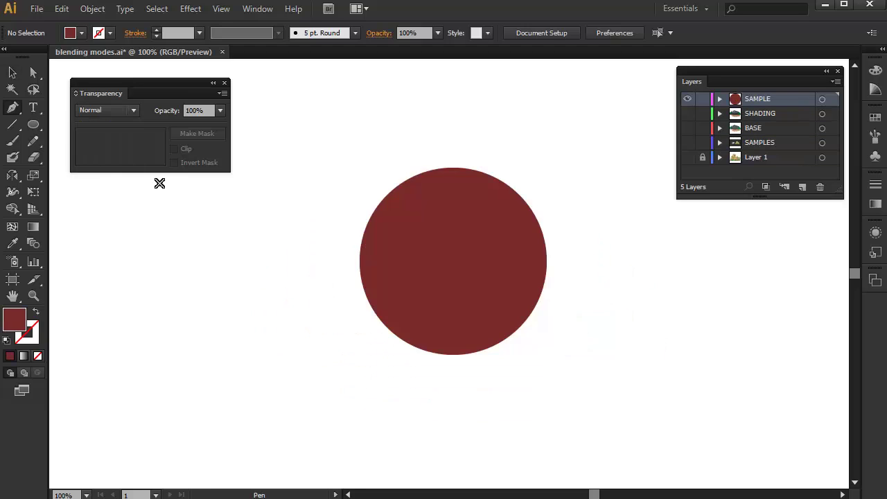
Draw a closed shadow shape with the Pen tool that overlaps the lower-right edge of the red circle
click(570, 222)
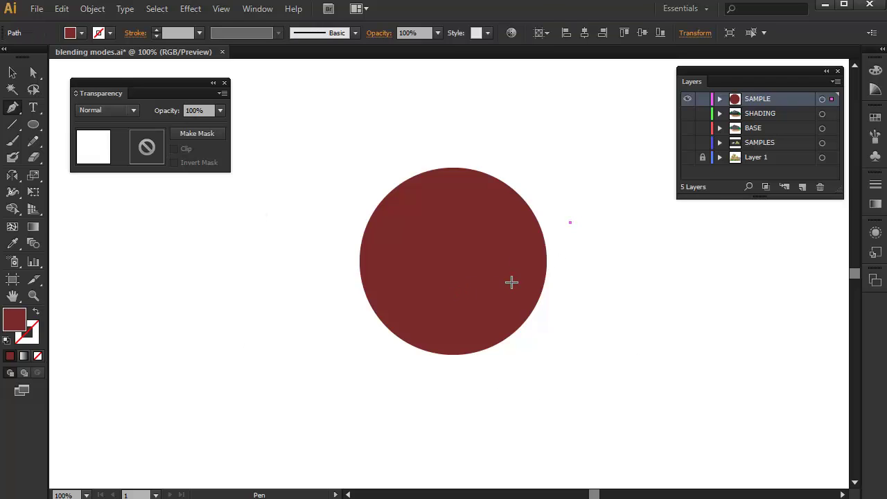
click(531, 247)
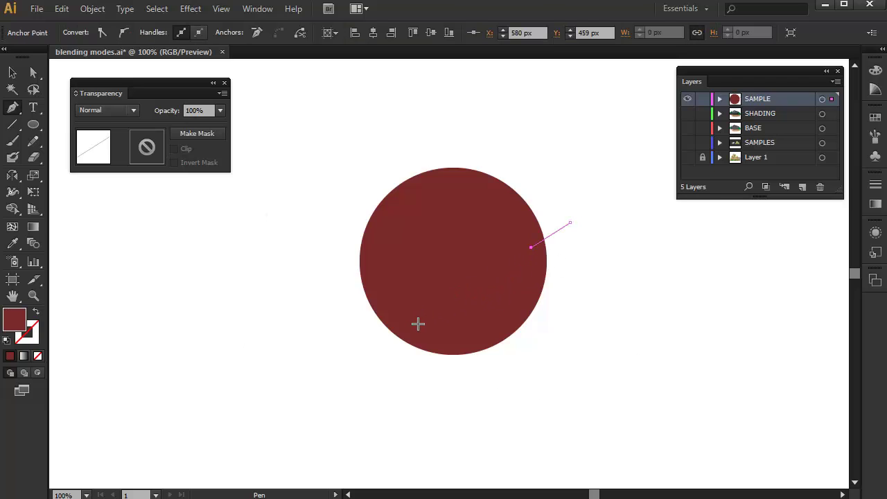
drag(403, 324, 370, 364)
drag(534, 418, 543, 409)
drag(604, 337, 624, 259)
click(568, 223)
Set the shadow shape's blending mode to Multiply and deselect it
key(v)
click(91, 111)
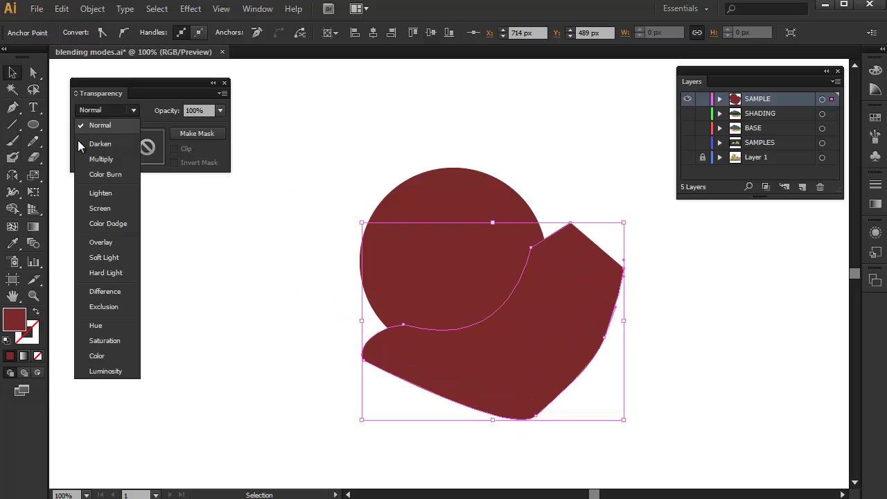
click(99, 162)
click(251, 327)
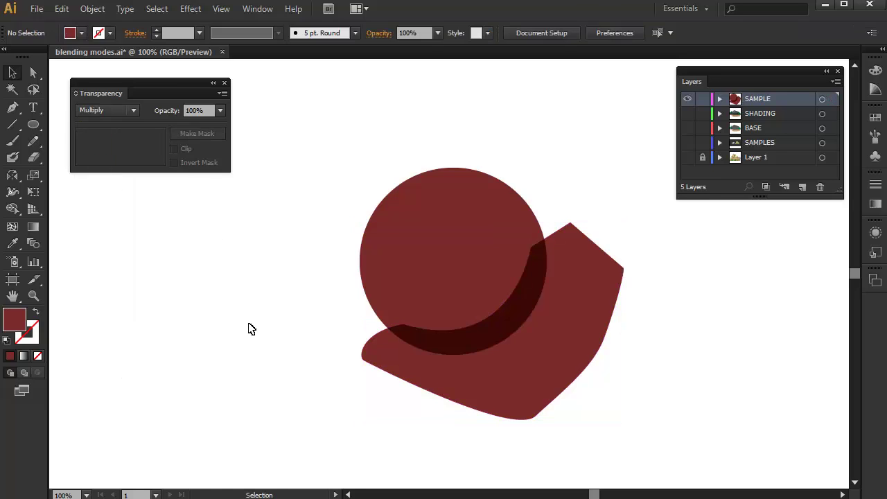
Draw a closed highlight shape with the Pen tool over the circle's upper-left edge, using the Screen blending mode
key(p)
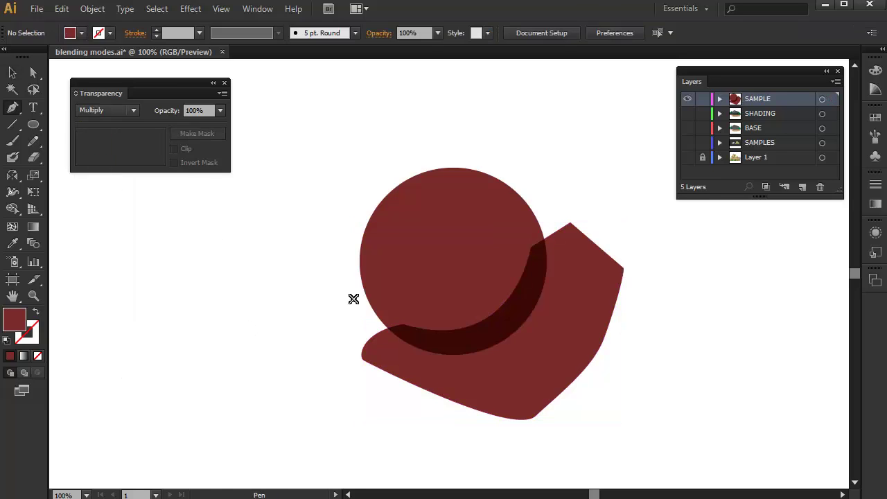
click(361, 255)
click(375, 253)
mouse_move(488, 193)
mouse_down()
mouse_move(586, 223)
mouse_move(568, 168)
mouse_move(508, 137)
mouse_up()
drag(421, 121, 360, 136)
drag(323, 174, 303, 220)
click(283, 268)
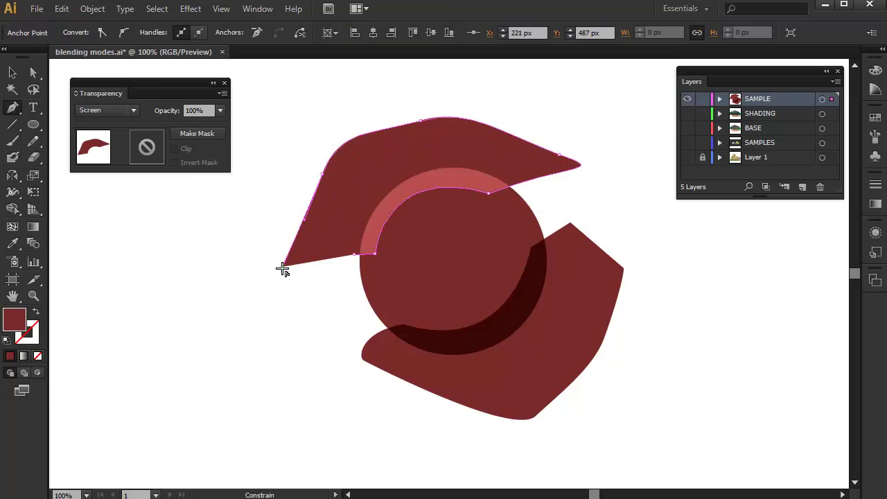
ctrl+click(254, 341)
Select the circle with both overlays and remove the parts outside the circle with Shape Builder
key(v)
drag(301, 442, 433, 177)
key(shift+m)
drag(589, 293, 541, 133)
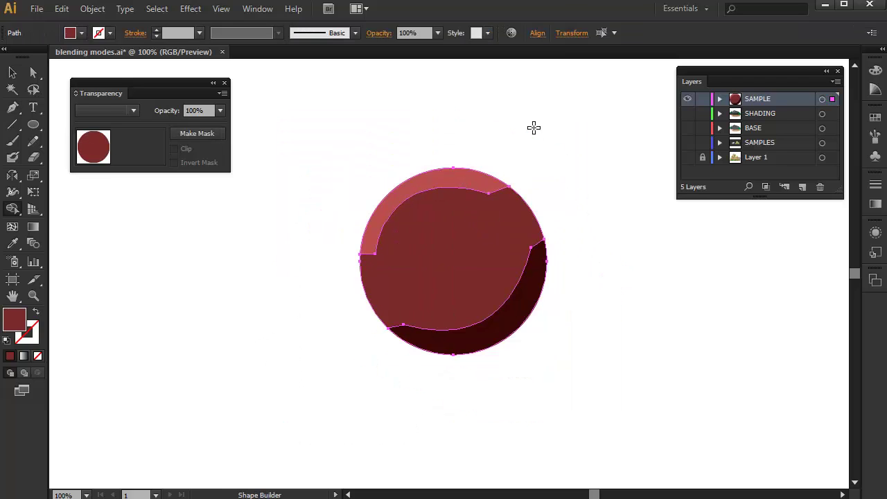
key(ctrl+shift+a)
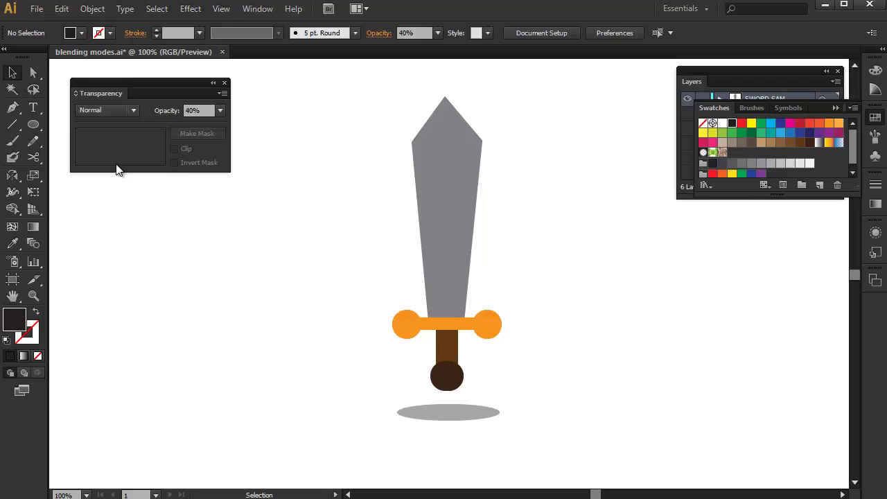
Draw a rectangle over the right half of the sword, filled with the blade's sampled grey and set to Multiply
key(m)
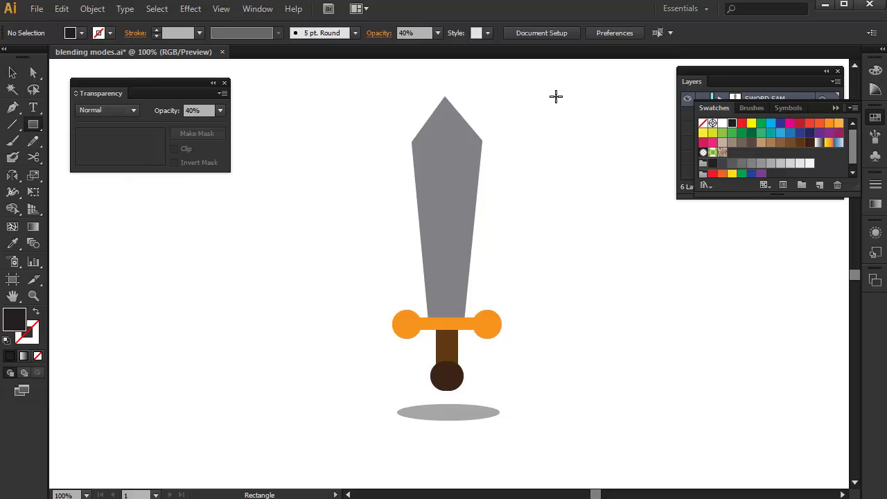
drag(546, 91, 445, 353)
key(i)
click(424, 206)
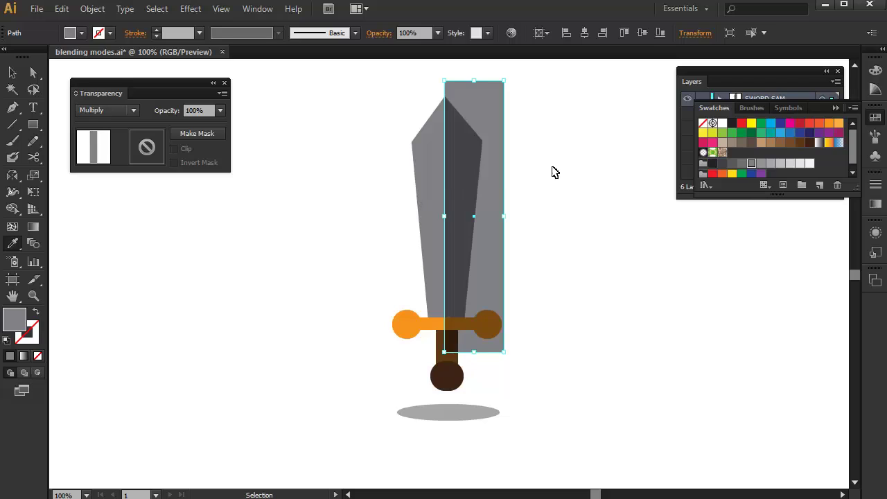
key(v)
click(551, 165)
key(shift+d)
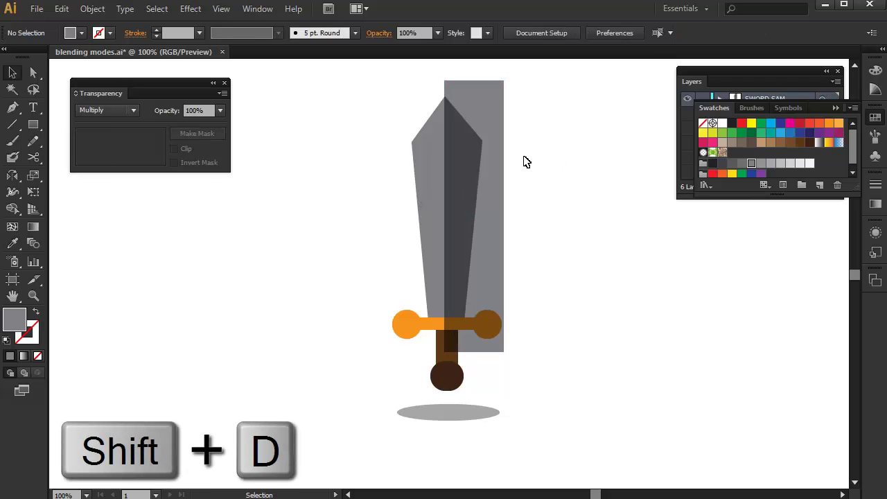
Trim the grey shading rectangle to the blade's outline with Shape Builder and send the blade pieces behind the guard
drag(547, 154, 411, 166)
key(shift+m)
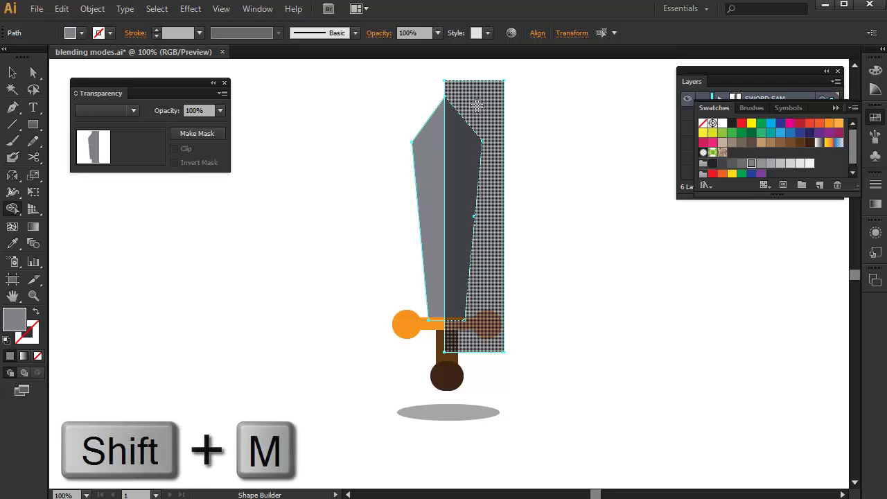
alt+click(476, 106)
ctrl+click(531, 123)
key(v)
drag(534, 140, 396, 146)
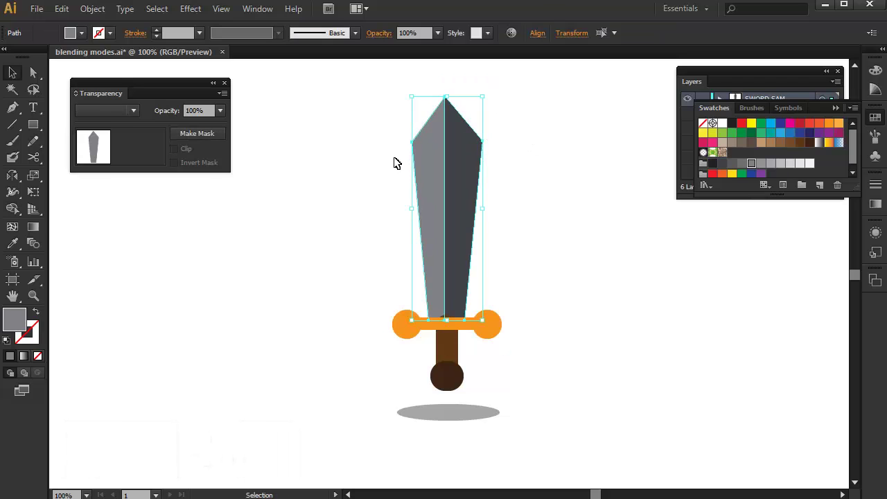
Send the sword's handle and pommel behind the blade
click(420, 368)
click(443, 363)
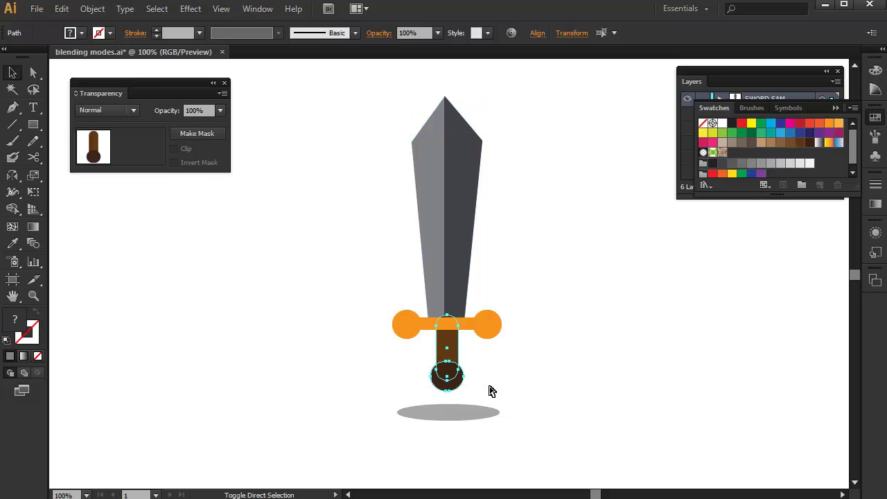
click(284, 322)
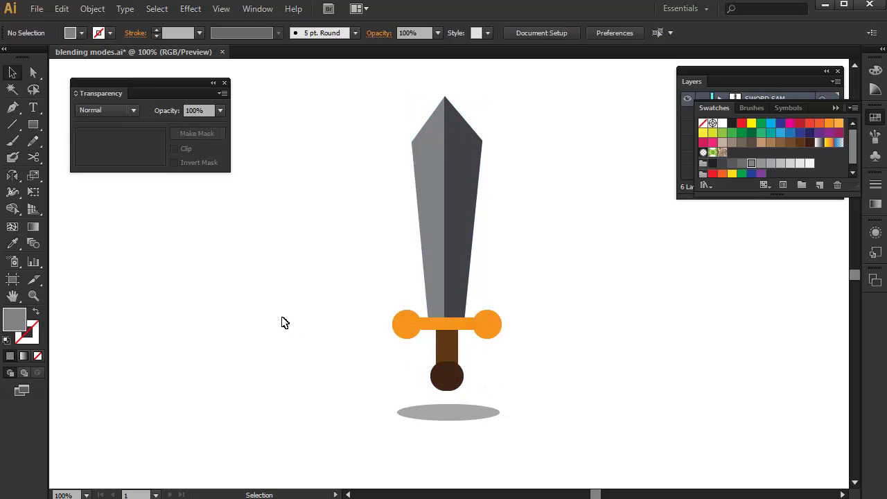
Draw a rectangle over the handle's right half, filled with the handle's brown and set to Multiply
click(451, 355)
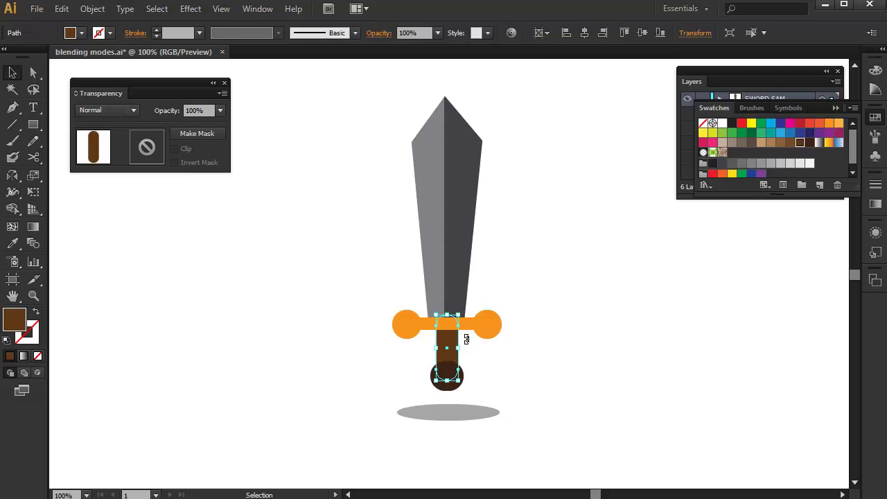
key(m)
drag(488, 299, 445, 413)
key(i)
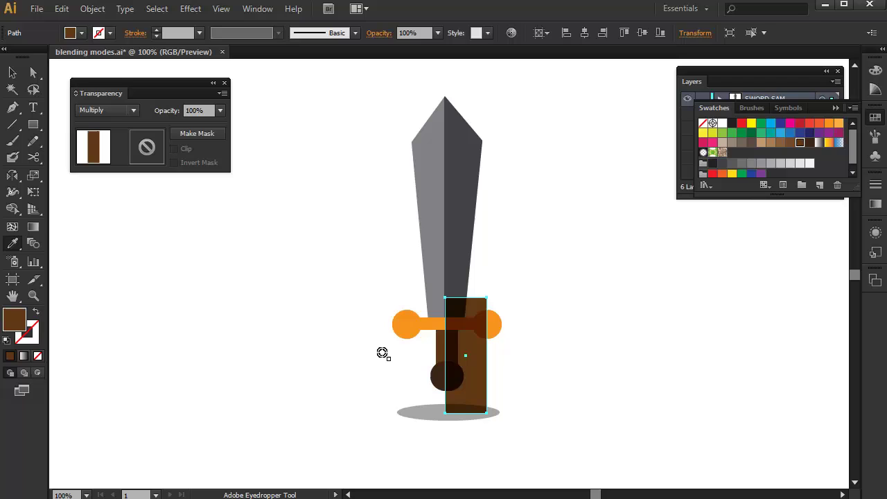
ctrl+click(375, 351)
key(v)
Trim the brown shading rectangle to the handle's outline with Shape Builder
click(439, 341)
shift+click(473, 357)
key(shift+m)
alt+click(474, 362)
ctrl+click(506, 284)
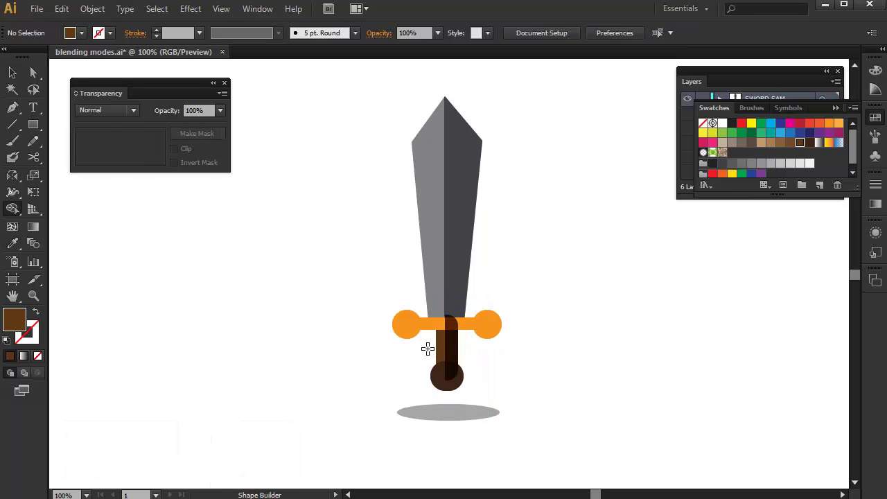
Send the handle and its shading behind the guard and pommel
key(v)
drag(426, 349, 485, 355)
key(ctrl+shift+[)
click(574, 347)
Draw a closed highlight shape with the Pen tool along the blade's left edge, with a small nick partway down
key(p)
click(445, 91)
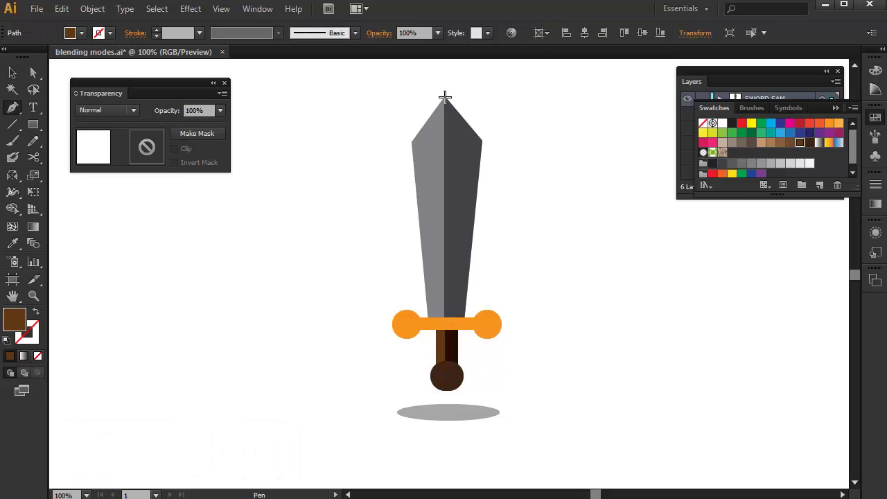
click(445, 104)
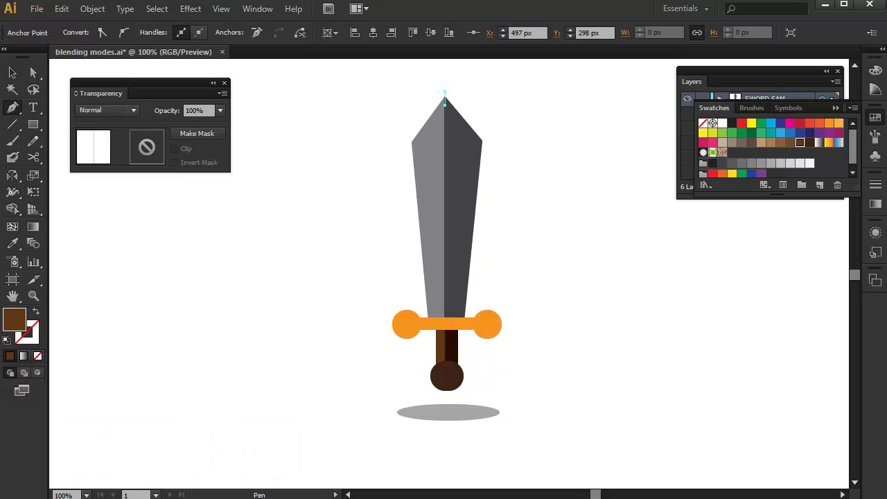
click(417, 145)
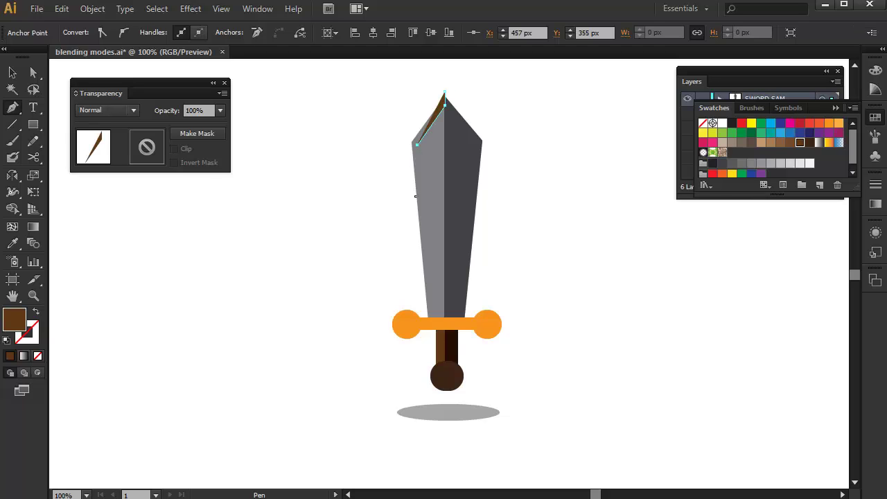
click(421, 199)
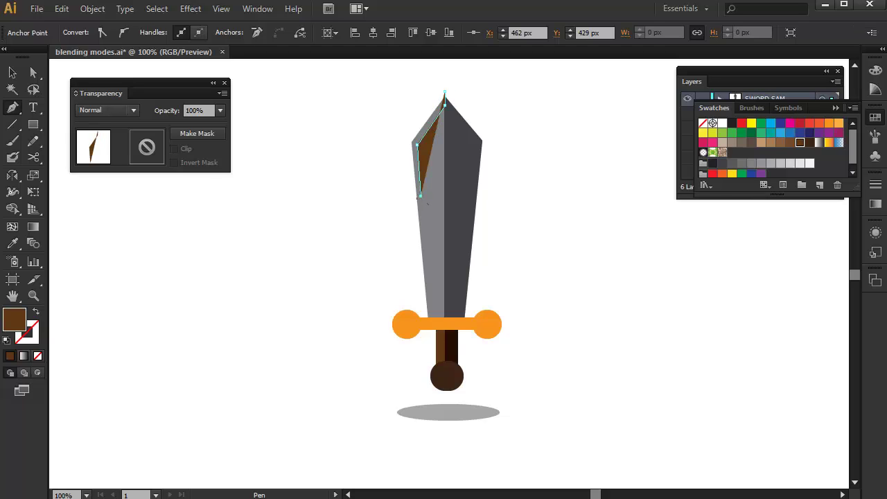
click(434, 323)
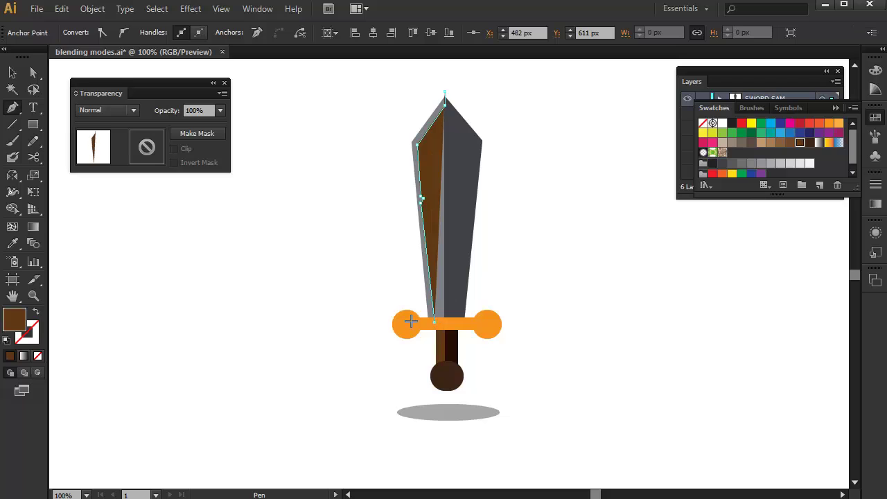
drag(409, 317, 405, 300)
key(shift+s)
drag(375, 100, 412, 81)
click(445, 91)
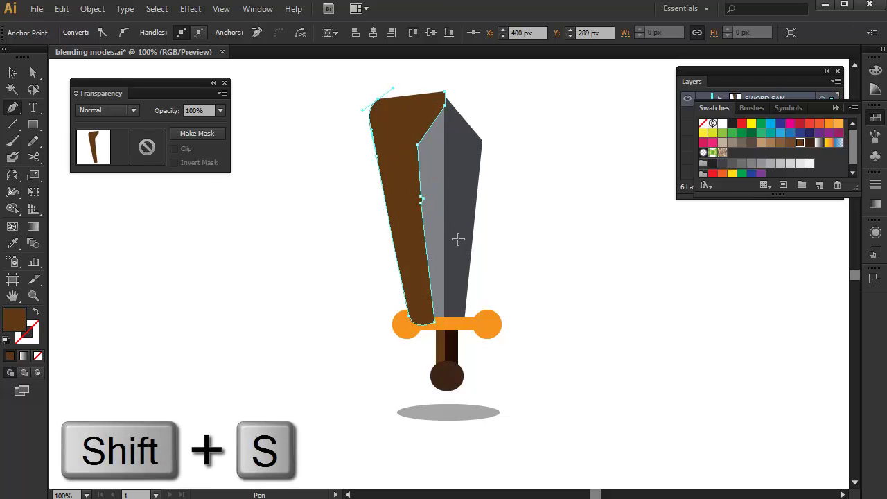
Fill the edge highlight with the blade's sampled grey and set its blending mode to Screen
key(i)
click(416, 207)
key(shift+s)
Trim the edge highlight to the blade's outline with Shape Builder
key(v)
drag(335, 199, 421, 192)
key(shift+m)
alt+click(391, 187)
drag(359, 179, 339, 179)
click(340, 182)
key(shift+m)
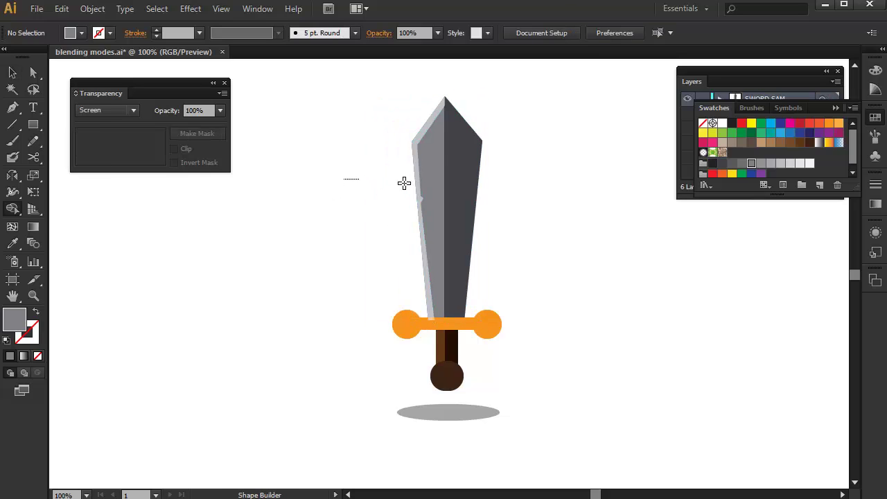
Draw a slanted four-sided shine band across the blade's light half and set it to Screen blending
key(p)
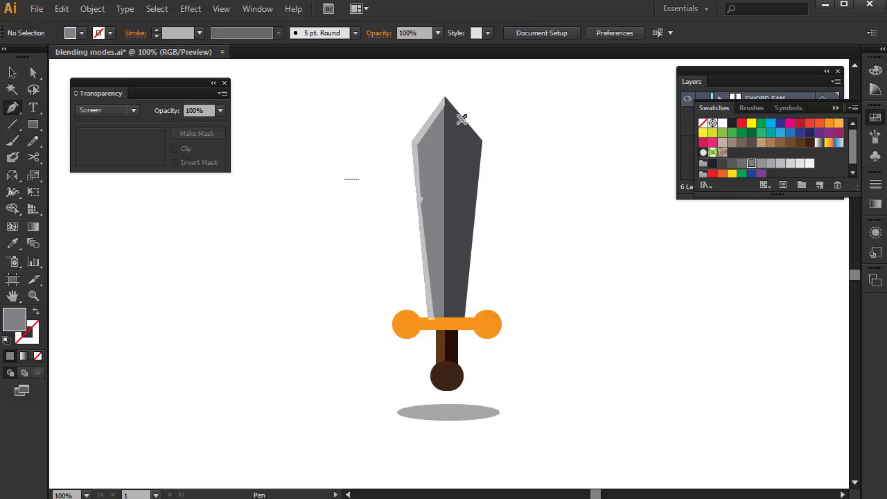
click(445, 149)
click(396, 195)
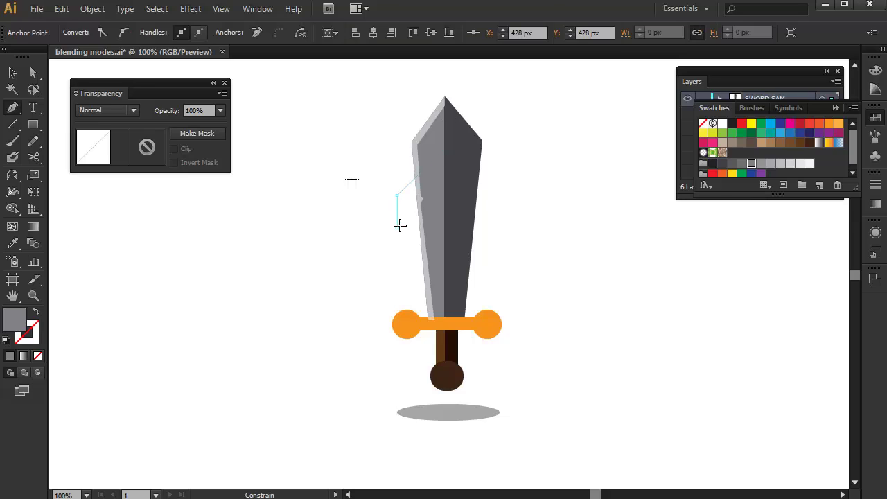
click(397, 227)
click(445, 179)
click(445, 149)
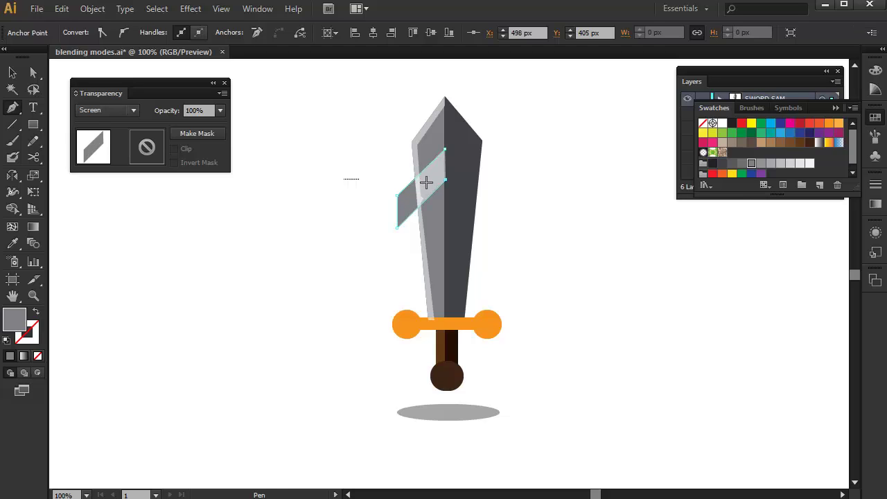
key(v)
click(365, 151)
Trim the part of the shine band that extends beyond the blade with Shape Builder
click(417, 200)
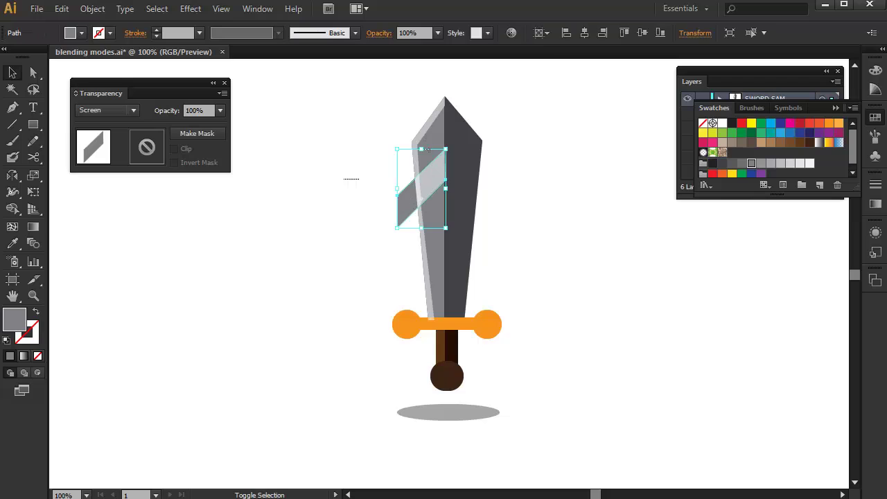
shift+click(439, 153)
key(shift+m)
drag(391, 181, 410, 206)
key(v)
click(410, 206)
Lower the shine band's opacity to 40%
click(428, 182)
key(4)
click(377, 155)
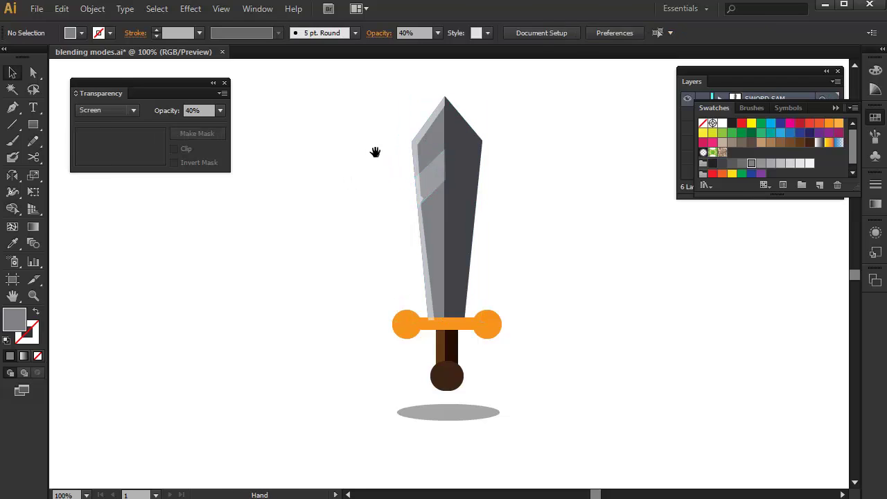
Draw a second, narrower slanted shine band below the first on the blade's light half and set it to Screen blending
key(p)
click(444, 195)
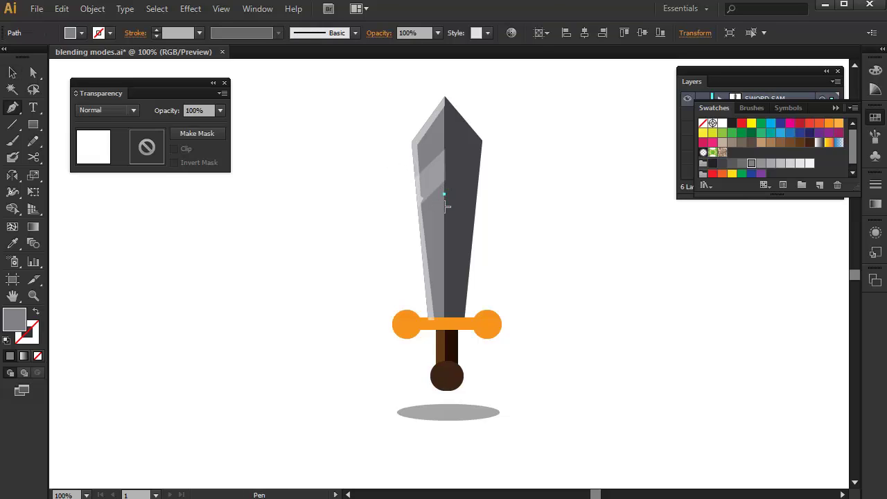
click(445, 208)
click(408, 240)
click(407, 222)
click(444, 196)
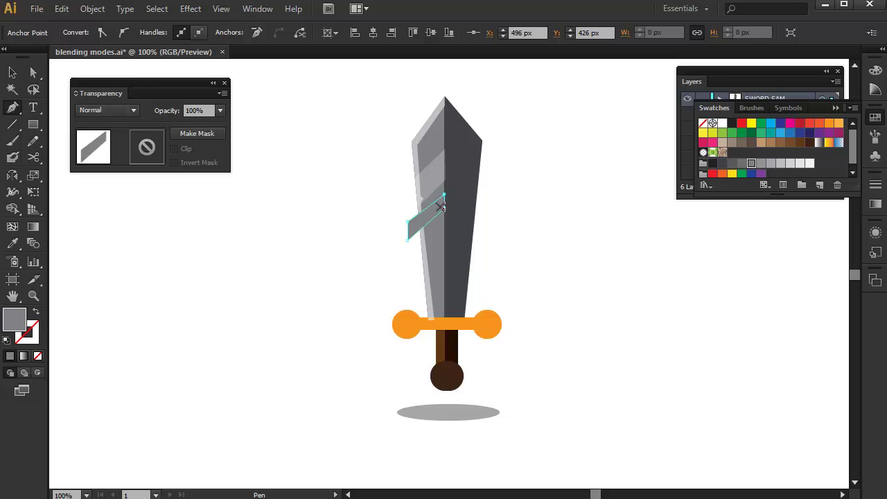
key(shift+s)
key(a)
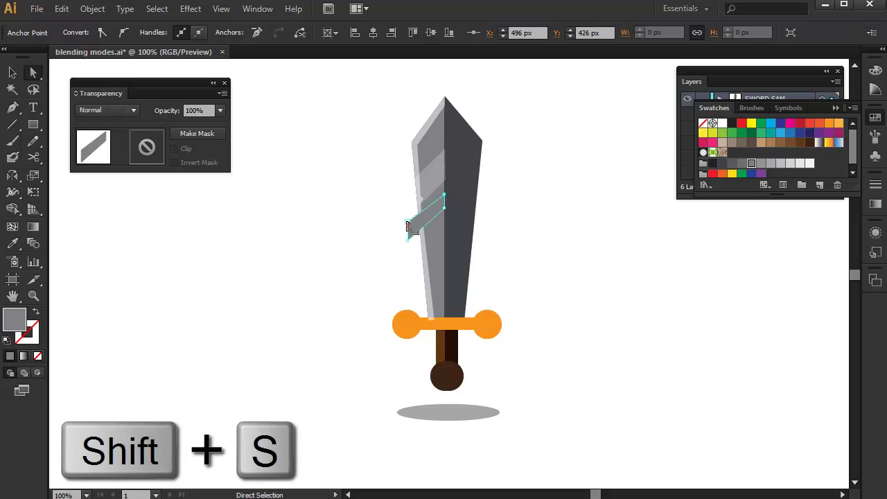
key(shift+s)
click(395, 224)
key(v)
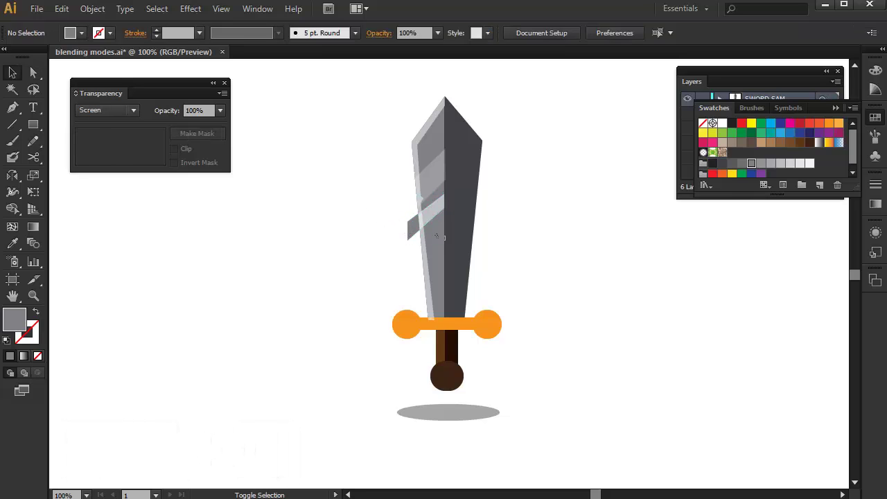
Trim the part of the second shine band that sticks out past the blade's edge with Shape Builder
click(430, 213)
shift+click(435, 239)
key(shift+m)
alt+click(407, 222)
key(v)
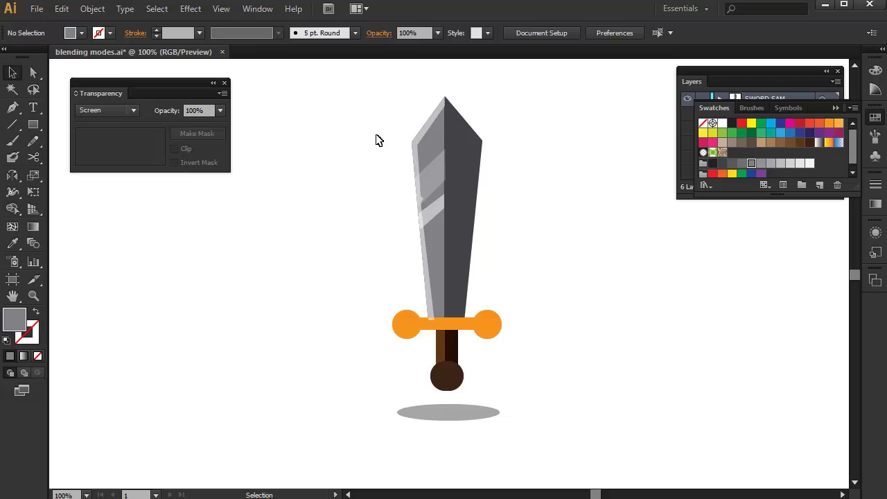
Isolate the orange crossguard and draw a same-coloured rectangle over its left half with Screen blending
double_click(489, 326)
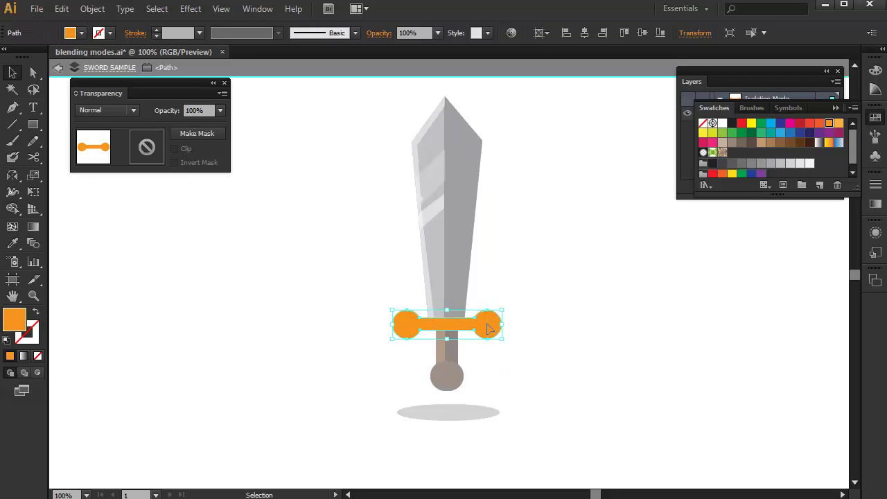
key(p)
scroll(402, 298, up, 2)
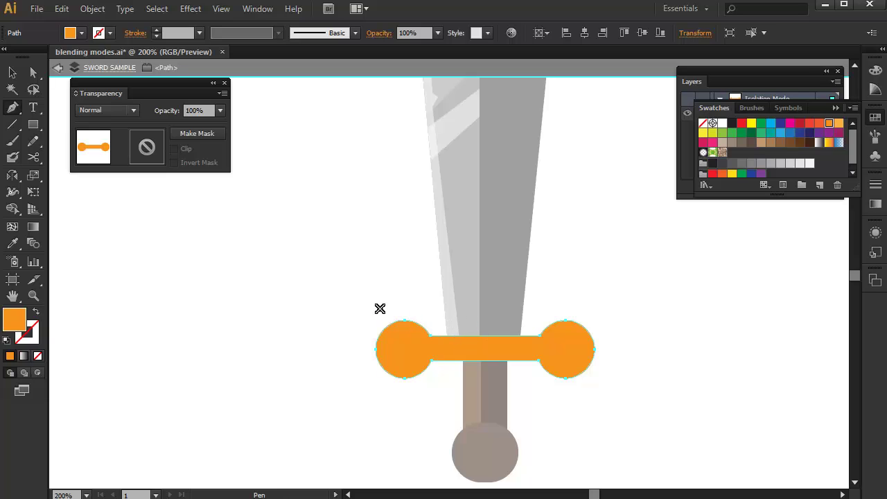
key(m)
drag(326, 254, 481, 448)
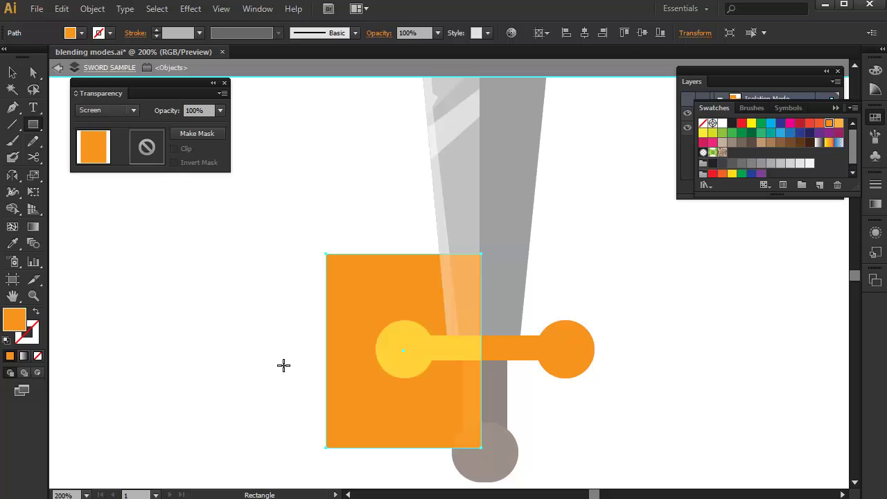
Trim the Screen rectangle to the crossguard's outline with Shape Builder and leave isolation mode
key(ctrl+a)
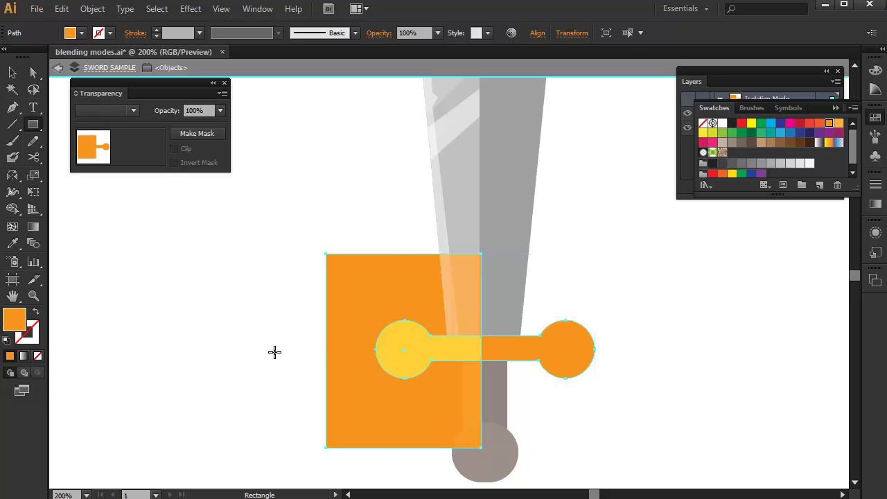
key(shift+m)
alt+click(352, 392)
key(ctrl+shift+a)
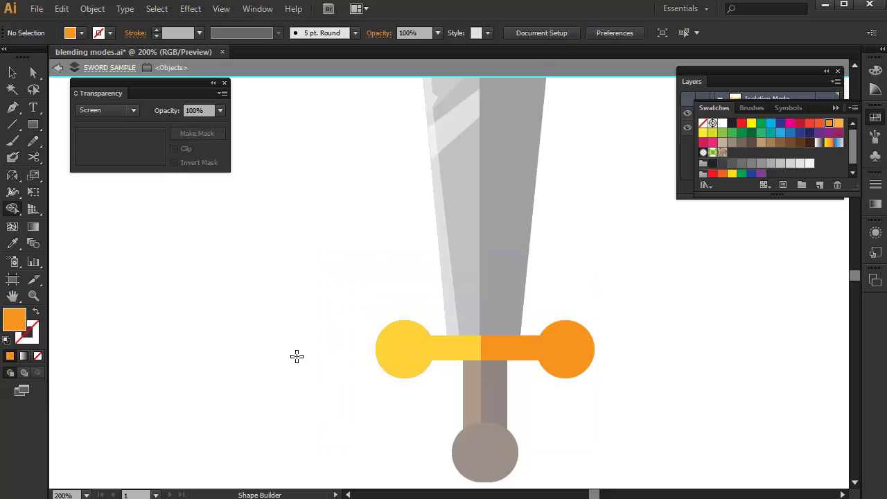
key(v)
double_click(330, 355)
scroll(328, 350, down, 1)
drag(334, 341, 342, 311)
scroll(464, 358, up, 1)
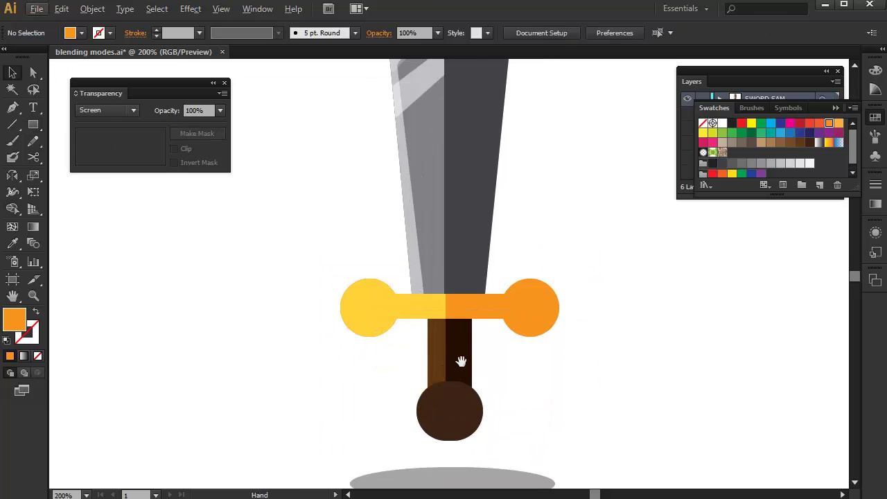
Isolate the round pommel and draw a dark brown rectangle over its right half with Multiply blending
drag(462, 362, 462, 343)
double_click(445, 407)
click(374, 396)
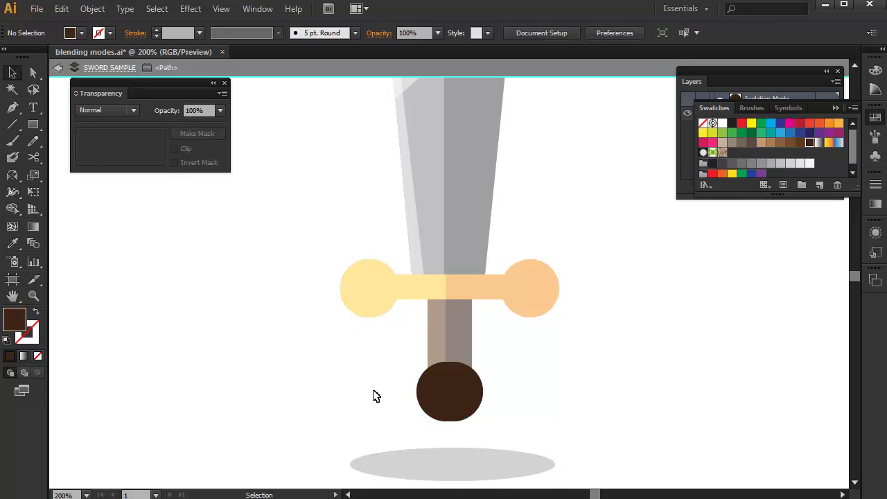
key(m)
drag(345, 308, 499, 455)
key(v)
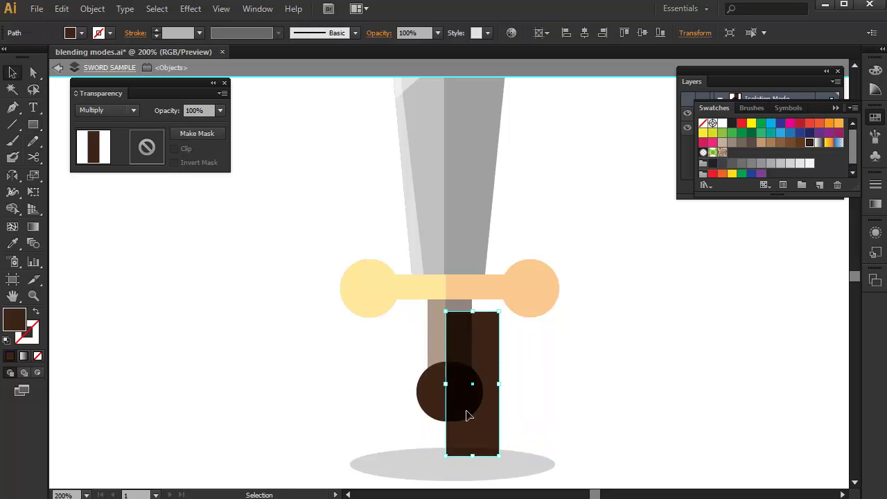
Trim the Multiply rectangle to the pommel's outline with Shape Builder and leave isolation mode
shift+click(430, 389)
key(shift+m)
alt+click(481, 346)
key(ctrl+shift+a)
key(v)
double_click(332, 377)
Isolate the brown grip and draw a rectangle overlapping a thin strip of its left edge as a Screen highlight
drag(441, 336, 422, 384)
double_click(423, 384)
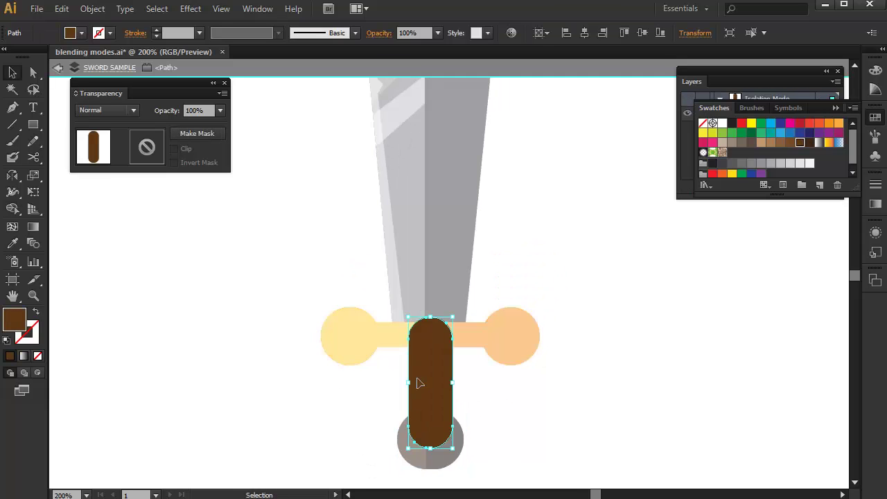
key(m)
drag(338, 268, 413, 446)
Trim the highlight rectangle to the grip's left edge with Shape Builder and leave isolation mode
key(ctrl+a)
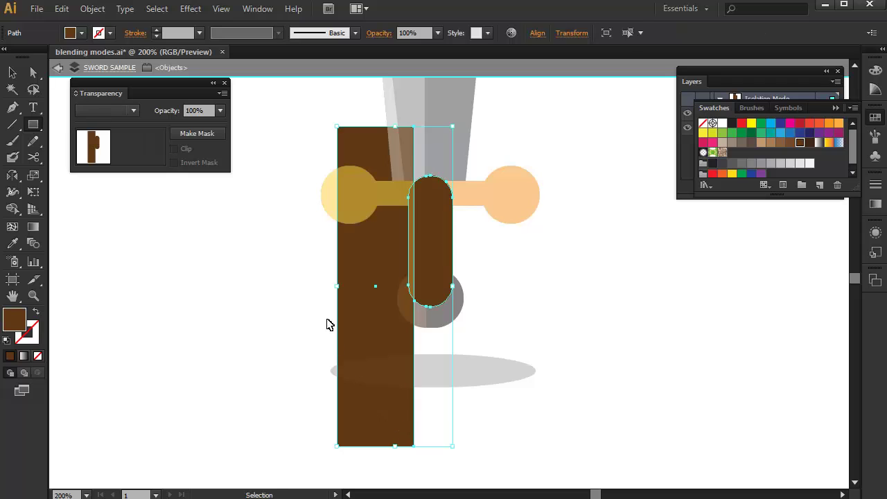
key(shift+m)
drag(472, 366, 358, 283)
key(v)
click(325, 297)
double_click(329, 300)
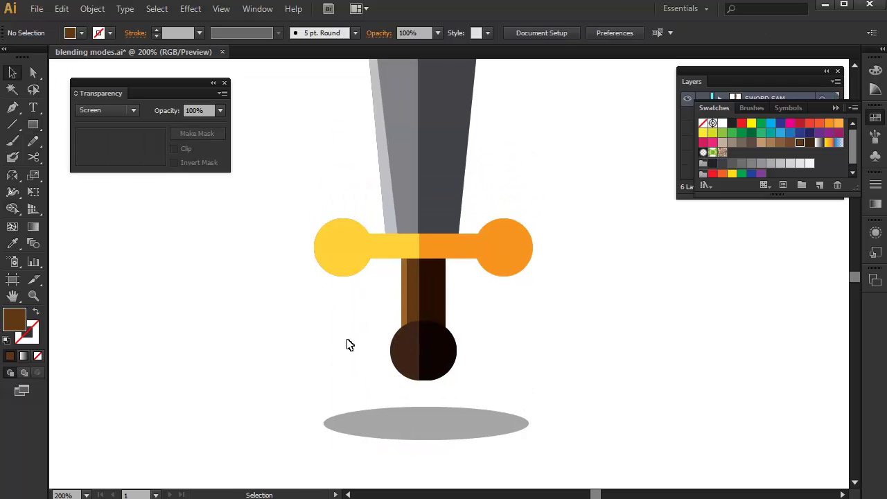
Isolate the pommel and draw a curved Pen shape over its left side as a Screen highlight
double_click(402, 344)
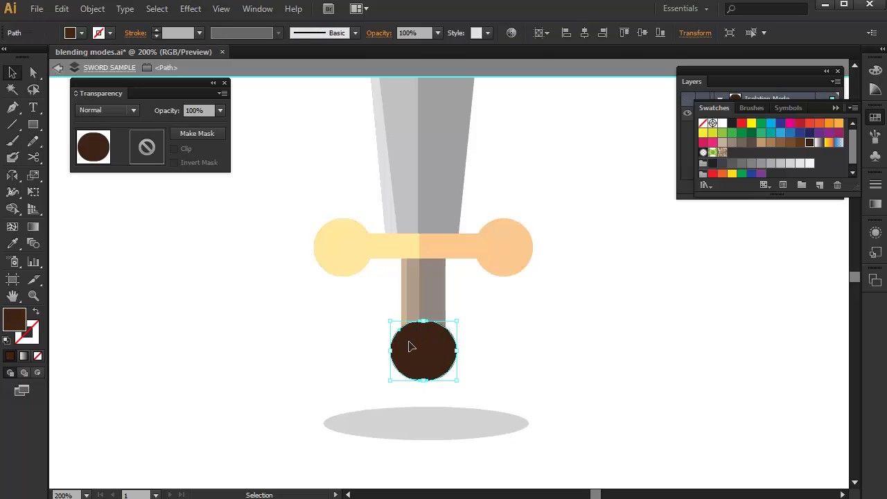
key(p)
click(416, 312)
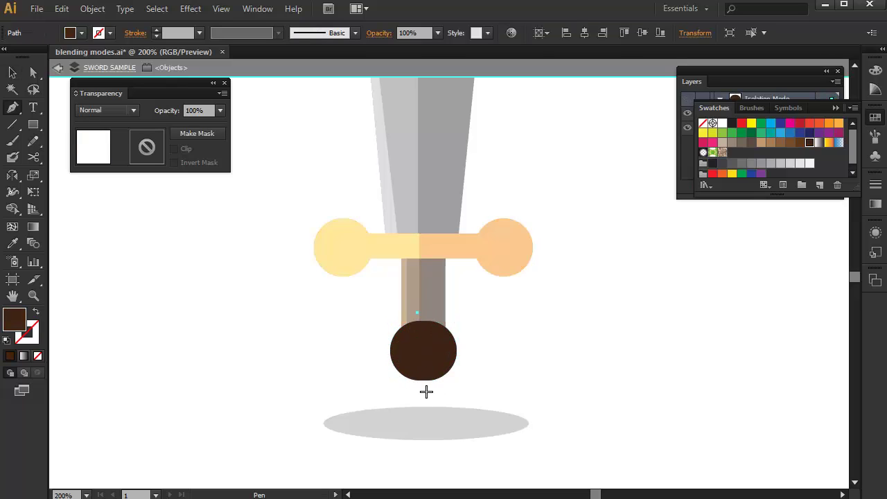
drag(438, 396, 409, 414)
click(329, 374)
drag(340, 296, 368, 274)
Trim the curved highlight to the pommel's outline with Shape Builder and leave isolation mode
key(ctrl+a)
key(shift+m)
alt+click(366, 320)
key(v)
click(275, 338)
double_click(275, 339)
scroll(275, 339, down, 1)
drag(275, 338, 302, 416)
drag(316, 358, 361, 346)
scroll(327, 369, down, 1)
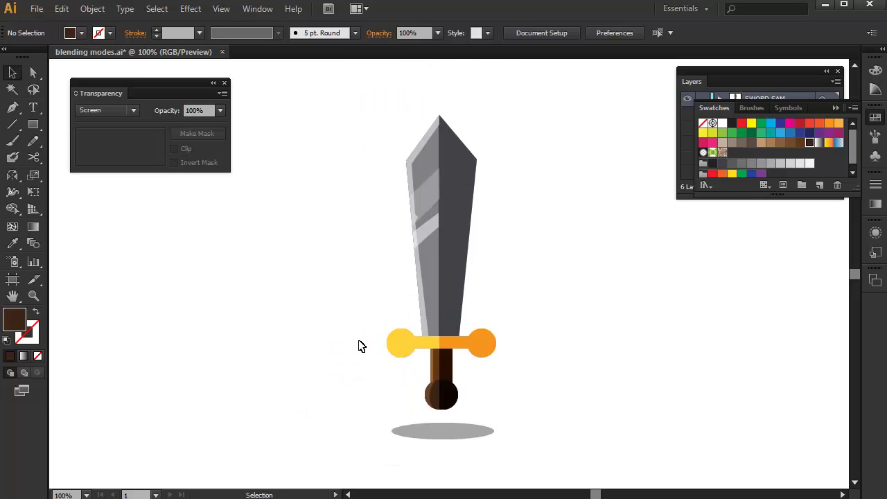